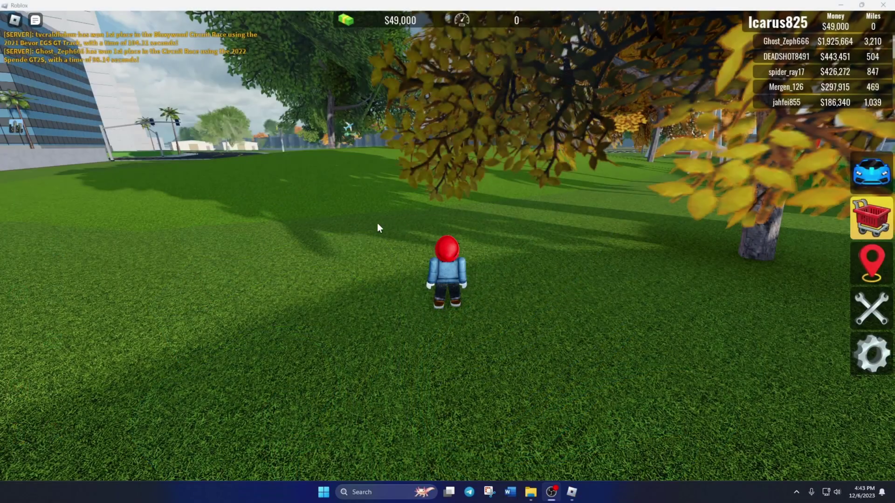
Step: Hold W to run the avatar over the grass, past the trees and Ferris wheel, to the road
{"action": "key", "text": "w"}
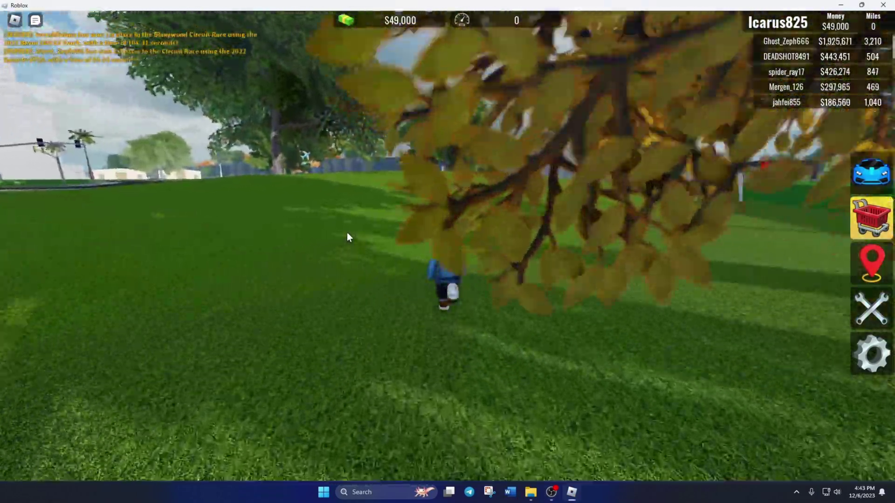
{"action": "key", "text": "w"}
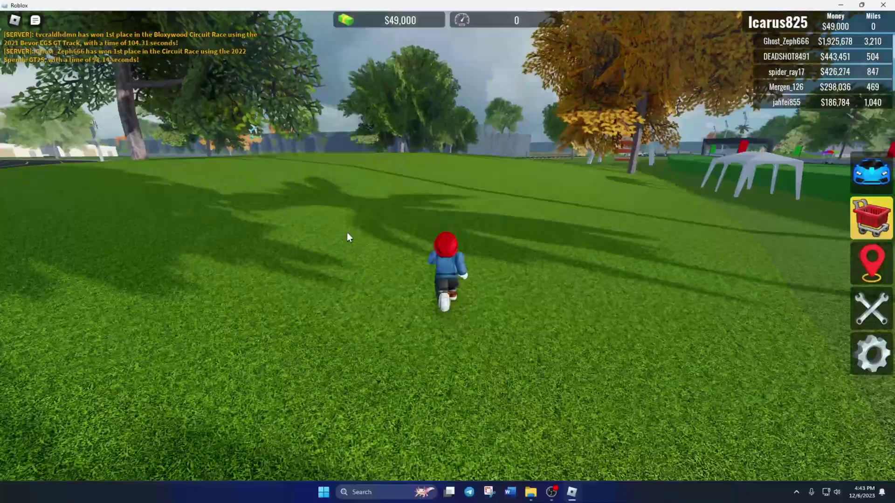
{"action": "key", "text": "w"}
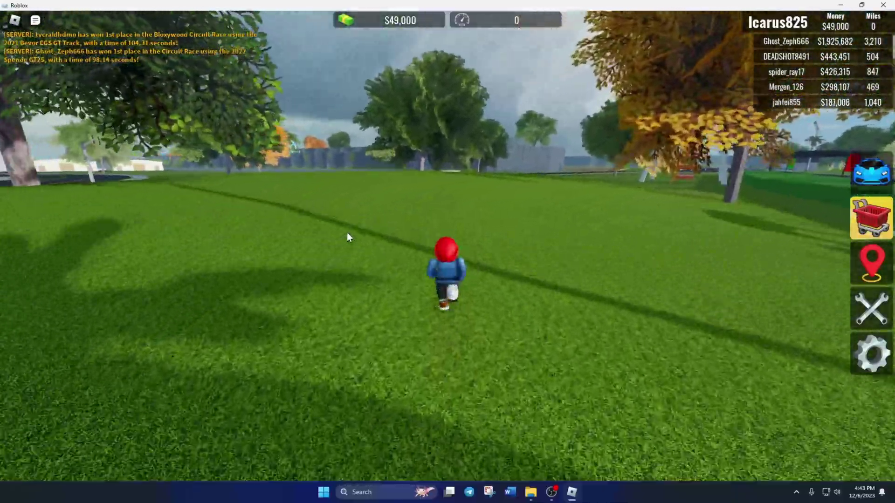
{"action": "key", "text": "w"}
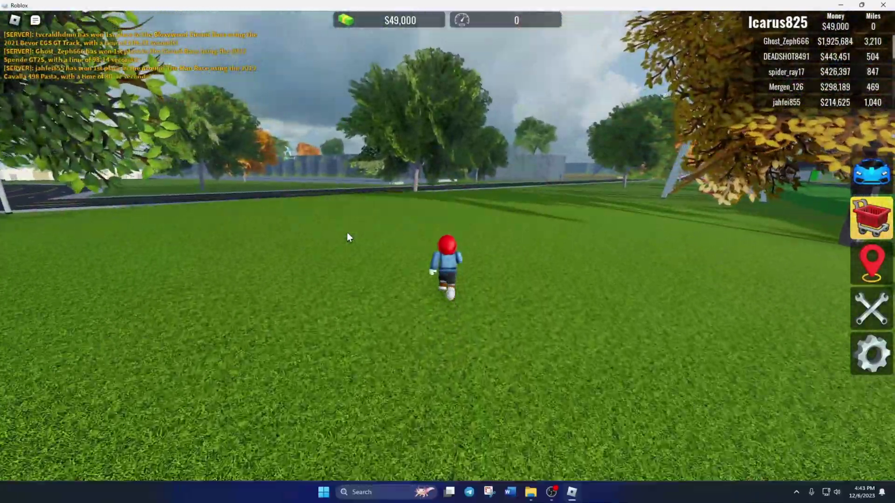
{"action": "key", "text": "w"}
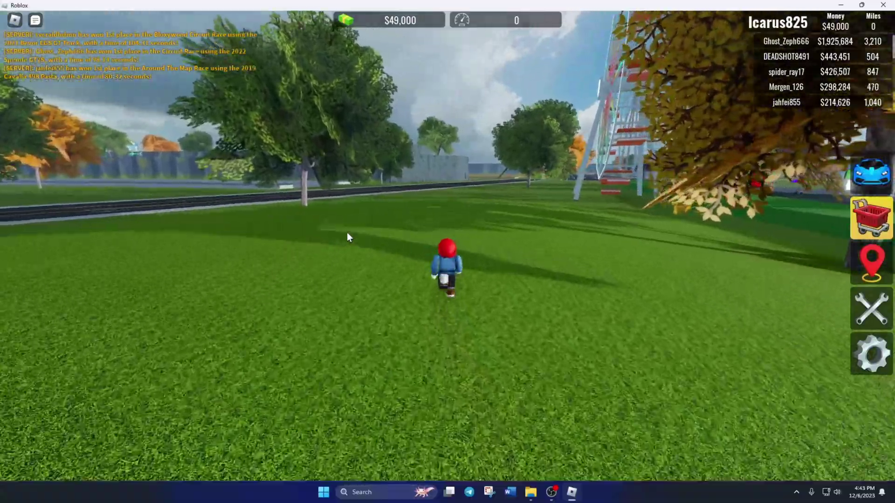
{"action": "key", "text": "w"}
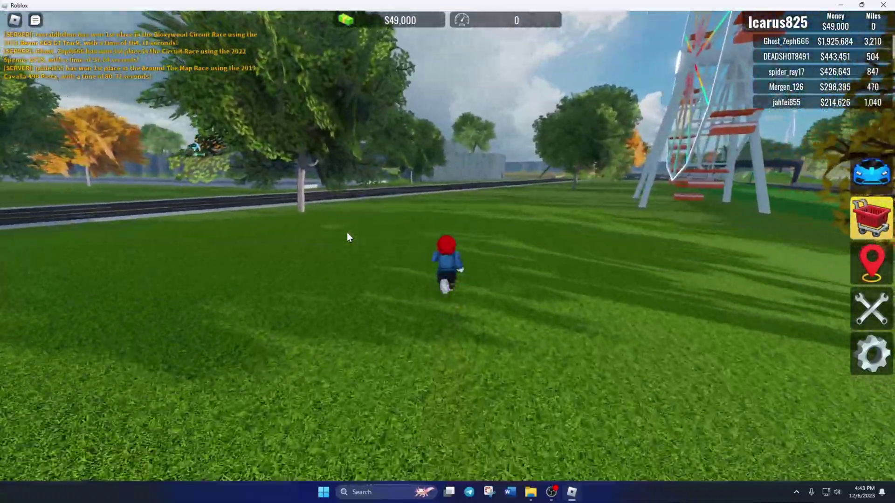
{"action": "key", "text": "w"}
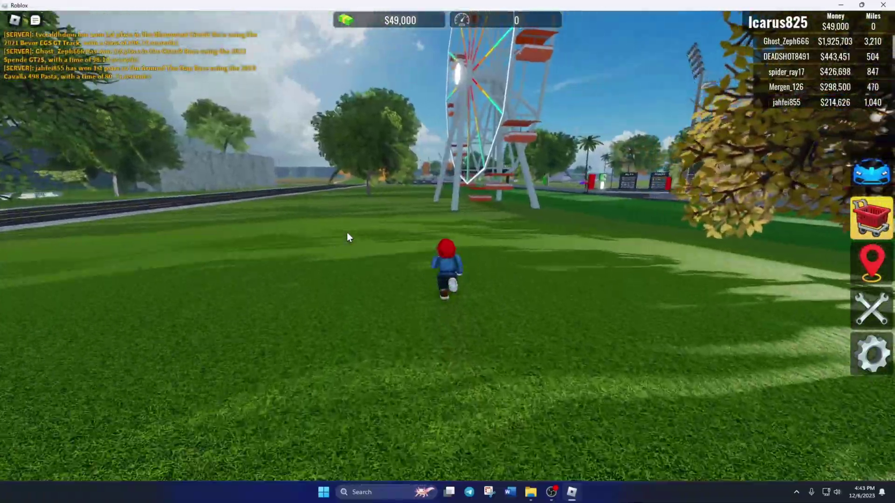
{"action": "key", "text": "w"}
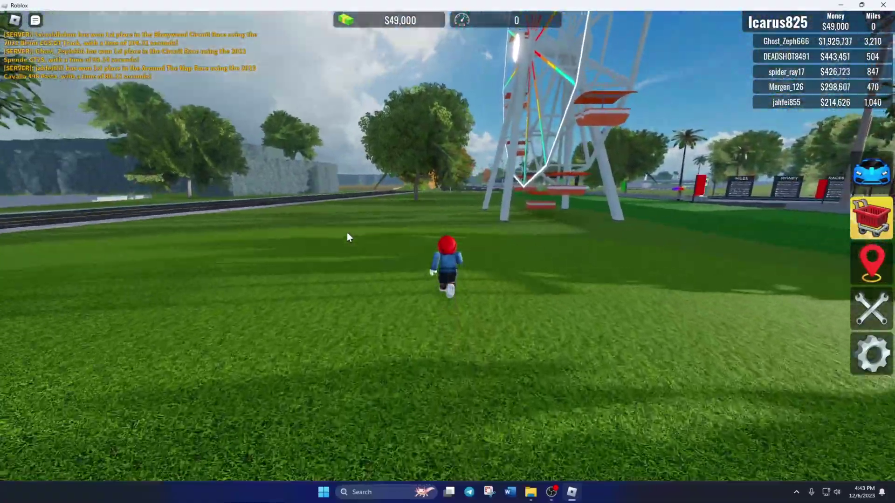
{"action": "key", "text": "w"}
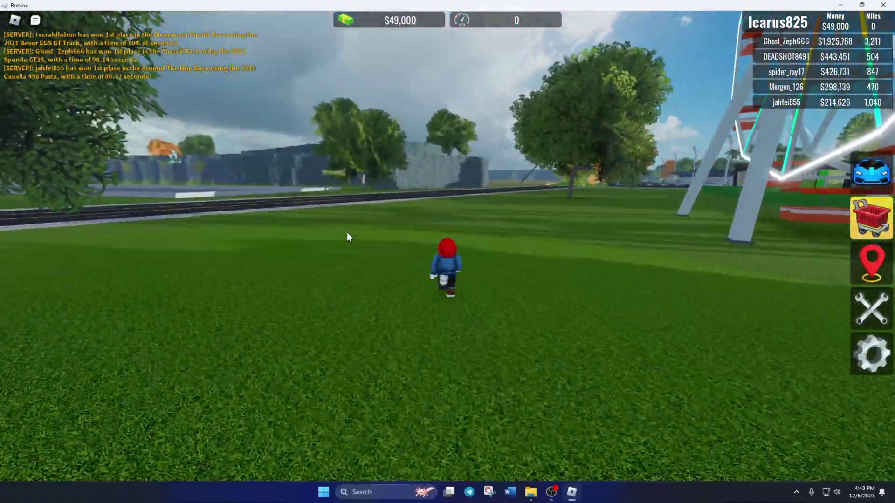
{"action": "key", "text": "w"}
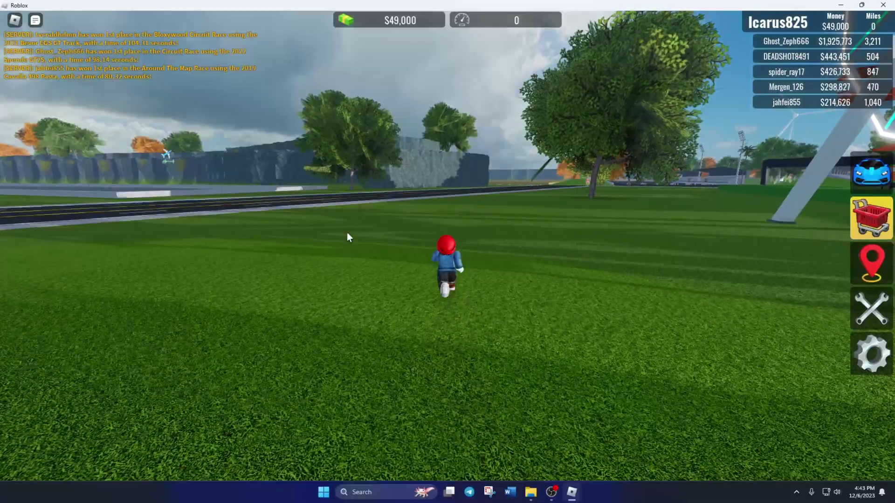
{"action": "key", "text": "w"}
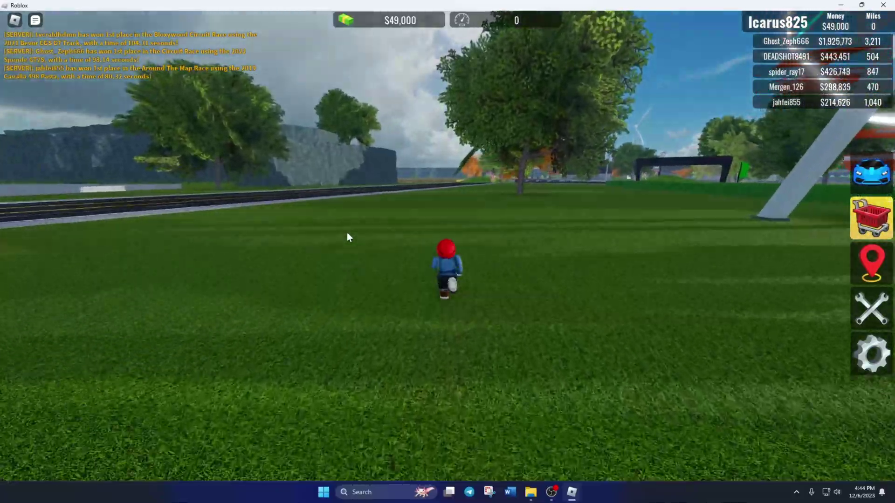
{"action": "key", "text": "w"}
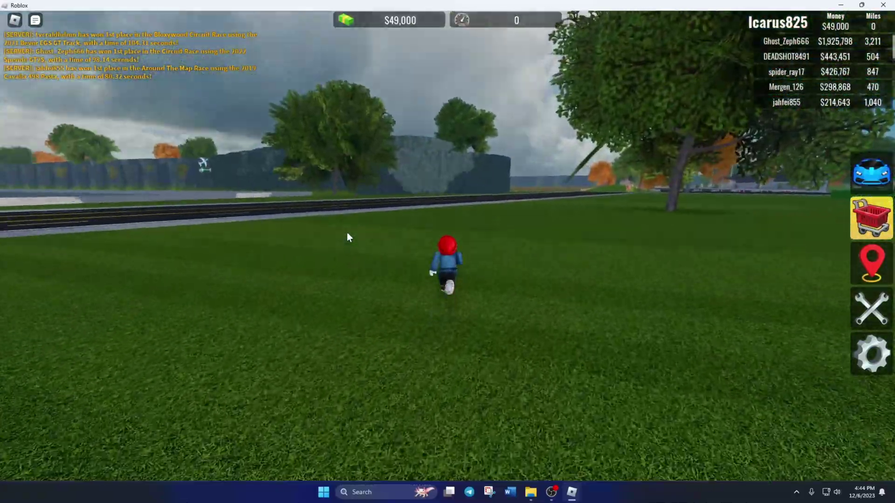
{"action": "key", "text": "w"}
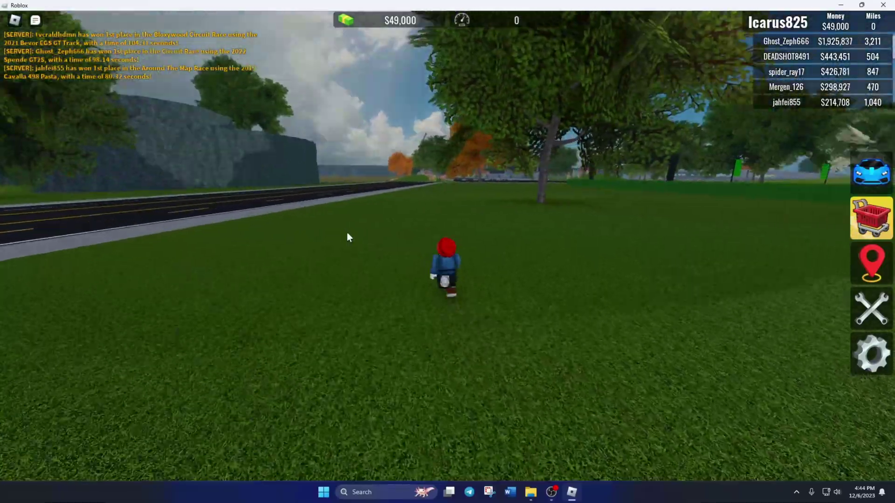
{"action": "key", "text": "w"}
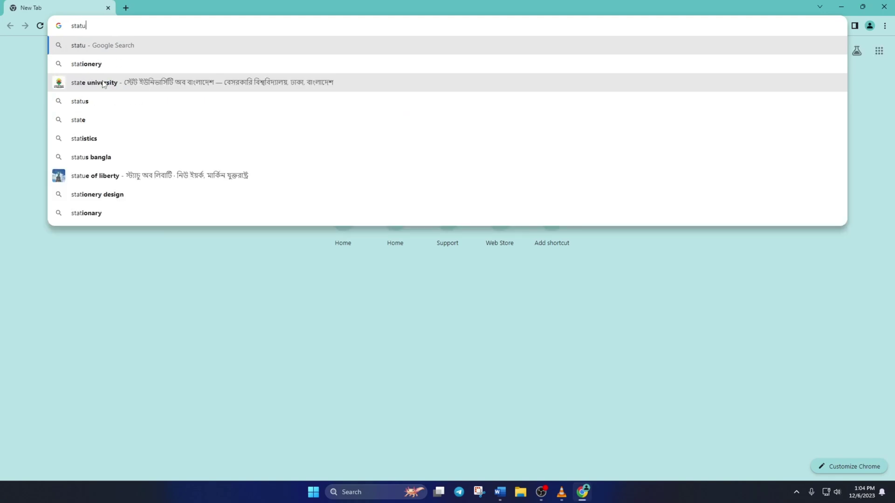
Step: Load status.roblox.com, confirm All Systems Operational, then close Chrome
{"action": "type", "text": ".robl"}
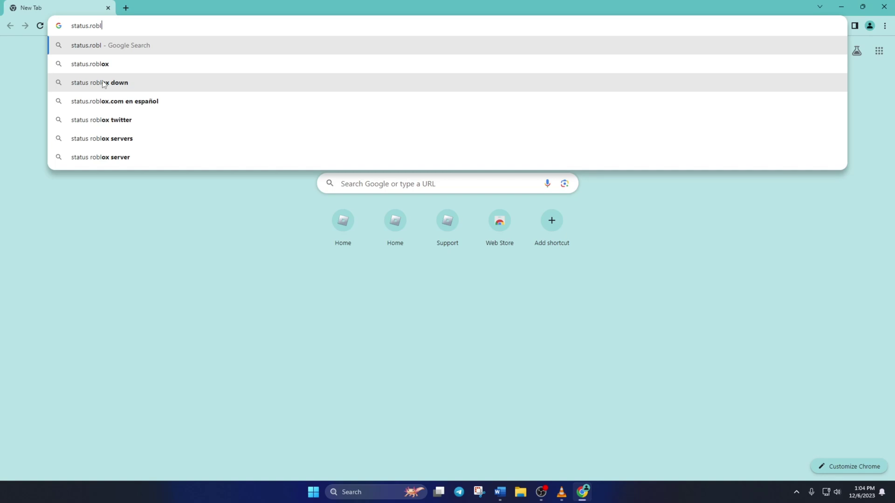
{"action": "type", "text": "ox.com"}
{"action": "key", "text": "Return"}
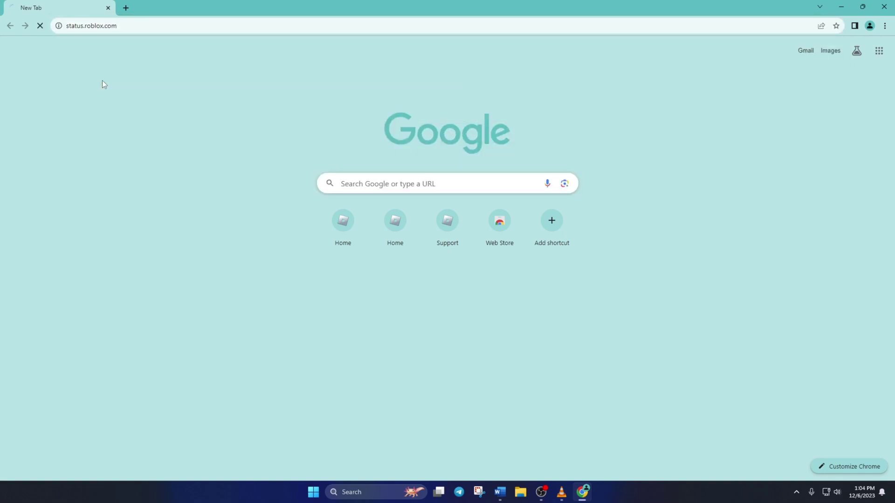
{"action": "scroll", "coordinate": [248, 187], "scroll_direction": "down", "scroll_amount": 1}
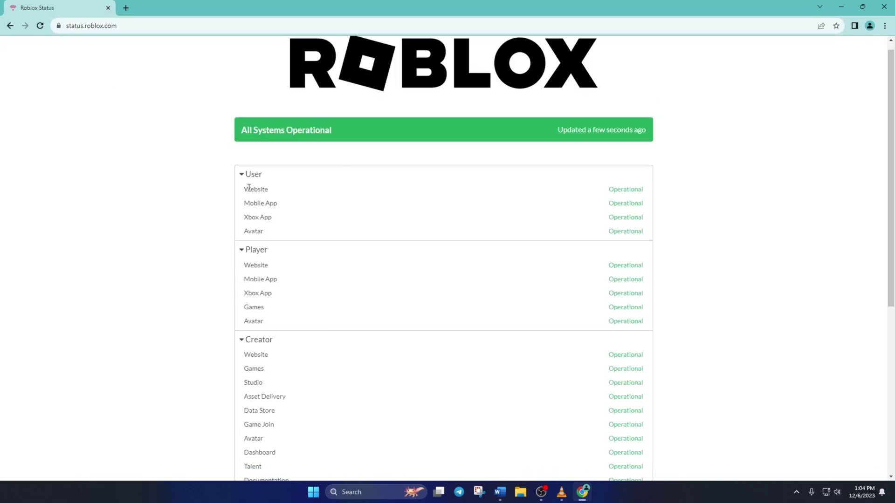
{"action": "scroll", "coordinate": [280, 241], "scroll_direction": "down", "scroll_amount": 2}
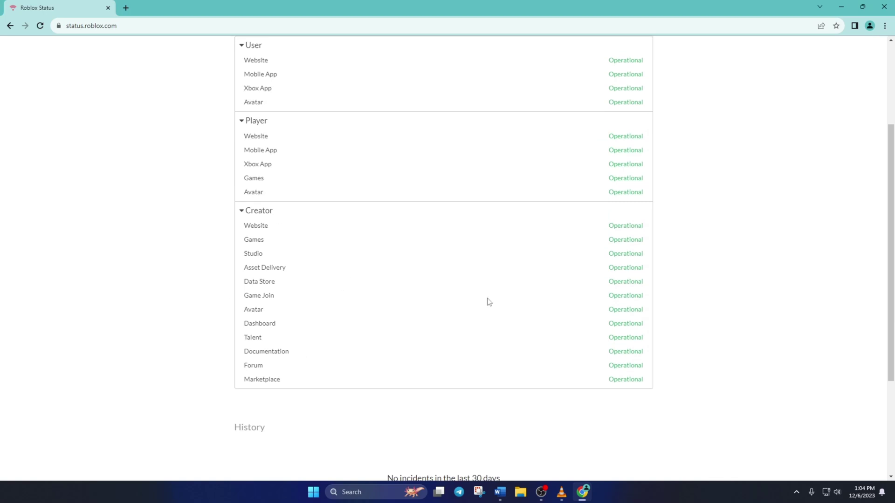
{"action": "scroll", "coordinate": [488, 302], "scroll_direction": "up", "scroll_amount": 2}
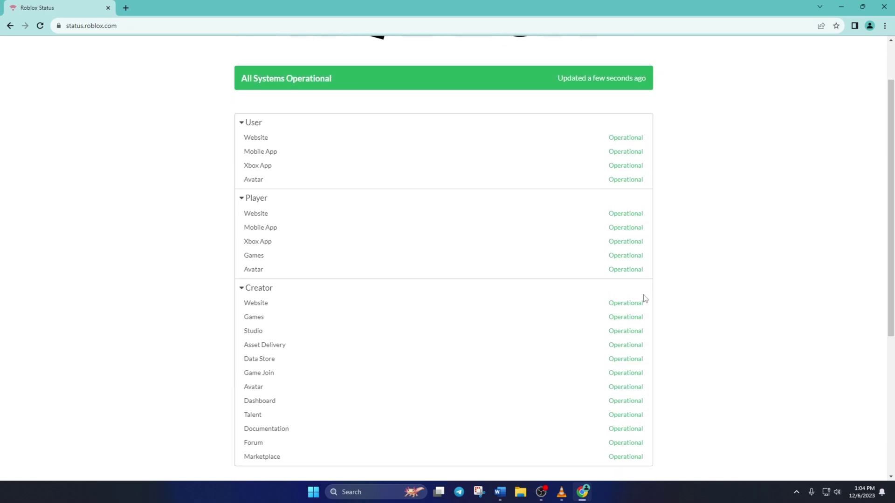
{"action": "scroll", "coordinate": [643, 298], "scroll_direction": "down", "scroll_amount": 2}
{"action": "scroll", "coordinate": [642, 148], "scroll_direction": "up", "scroll_amount": 3}
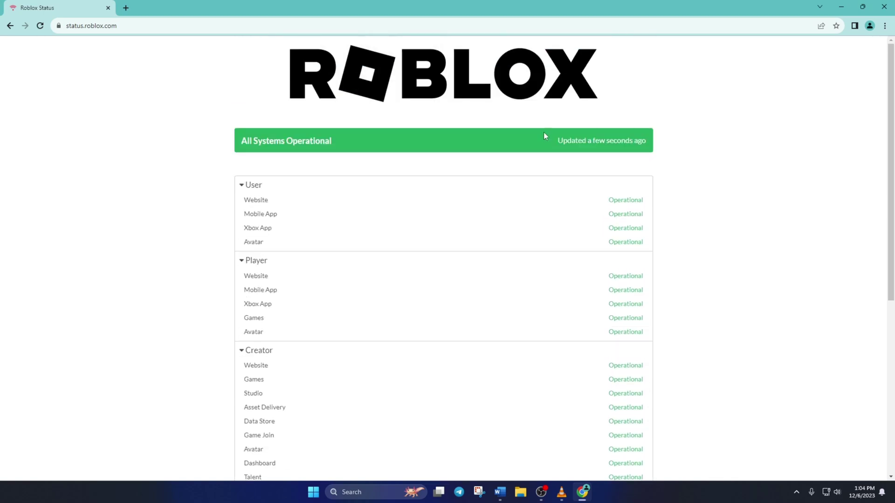
{"action": "scroll", "coordinate": [563, 272], "scroll_direction": "down", "scroll_amount": 2}
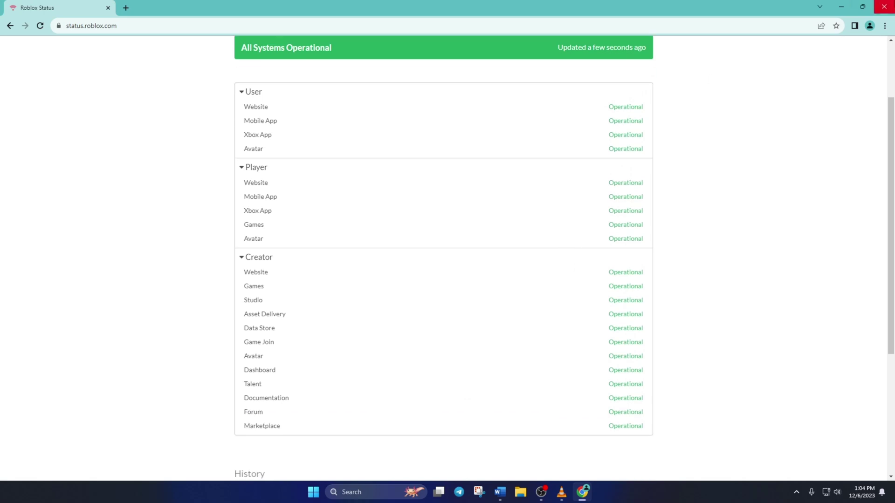
{"action": "left_click", "coordinate": [884, 6]}
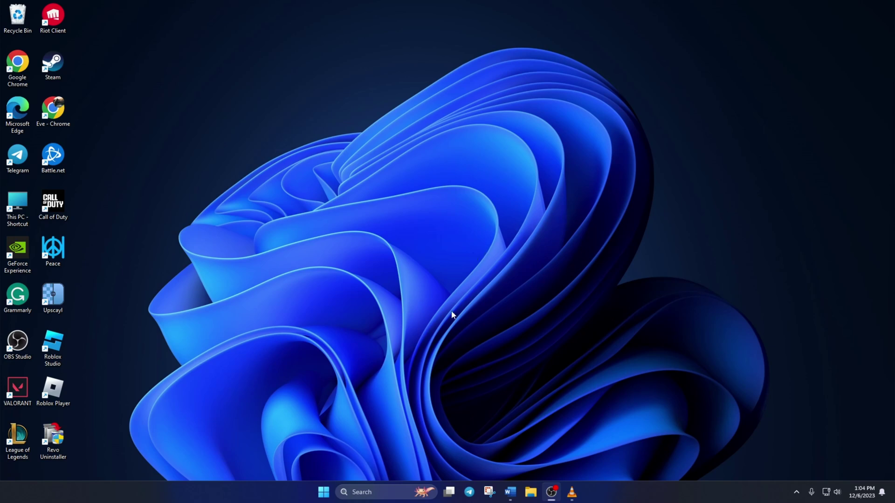
Step: Search for cmd and run Command Prompt as administrator
{"action": "left_click", "coordinate": [379, 488]}
{"action": "type", "text": "cmd"}
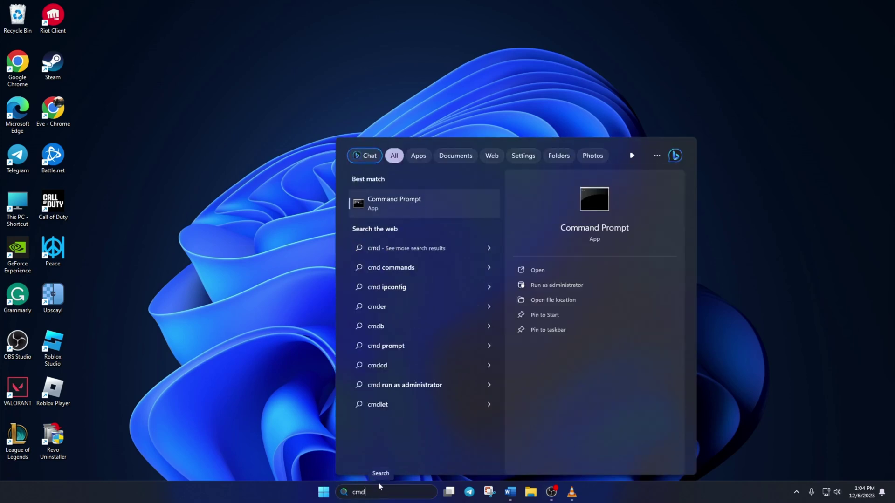
{"action": "right_click", "coordinate": [406, 208]}
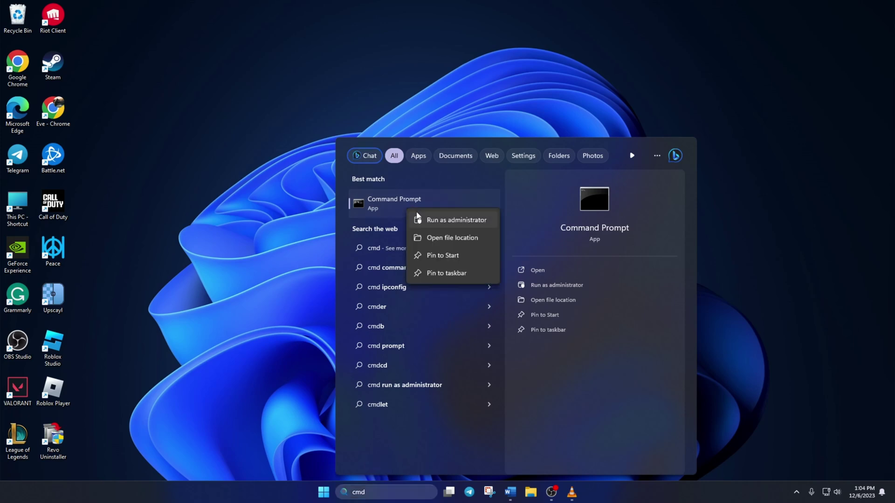
{"action": "left_click", "coordinate": [441, 223]}
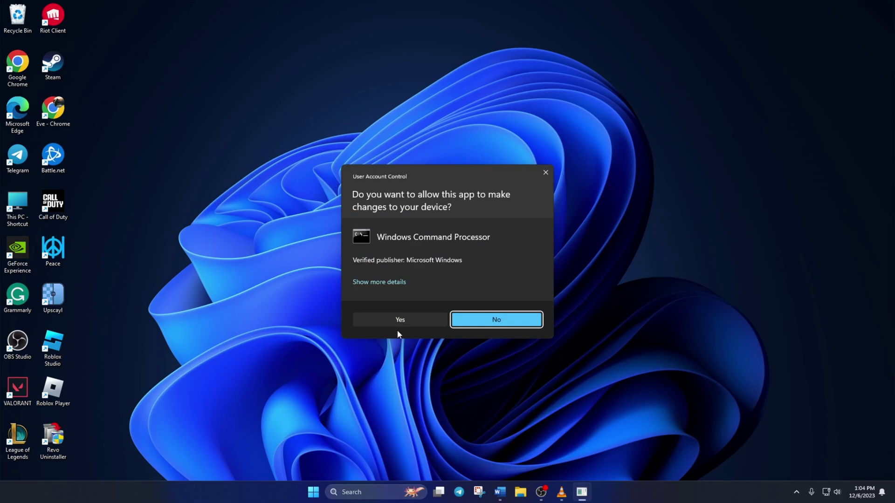
Step: Approve UAC, run ipconfig /flushdns in a maximized window, then close Command Prompt after success
{"action": "left_click", "coordinate": [400, 320]}
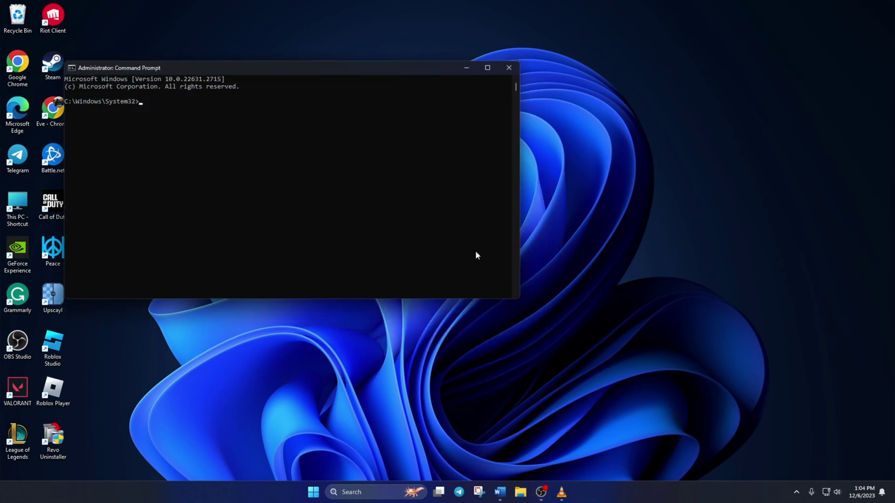
{"action": "left_click", "coordinate": [485, 66]}
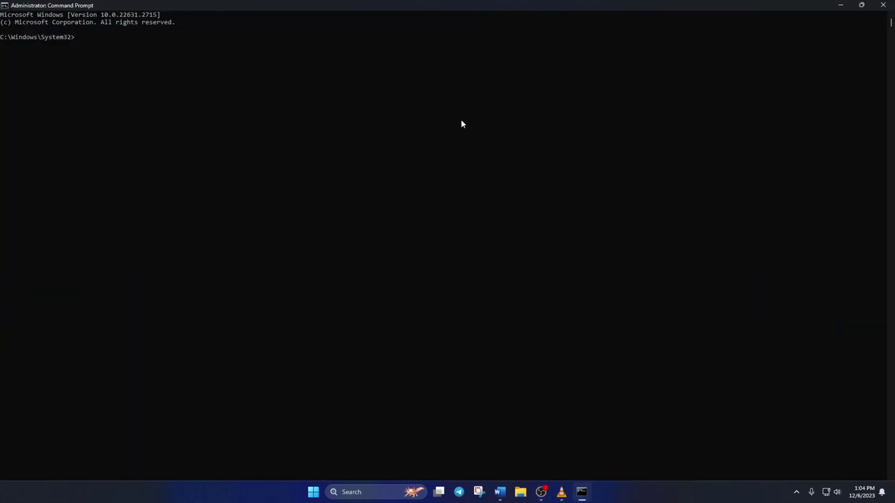
{"action": "type", "text": "ipconfig /flushdns"}
{"action": "key", "text": "Return"}
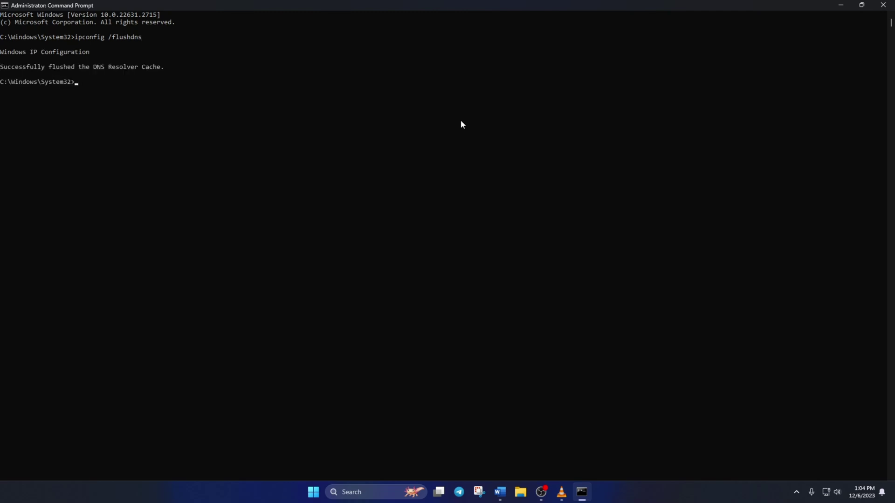
{"action": "left_click_drag", "start_coordinate": [2, 65], "coordinate": [160, 68]}
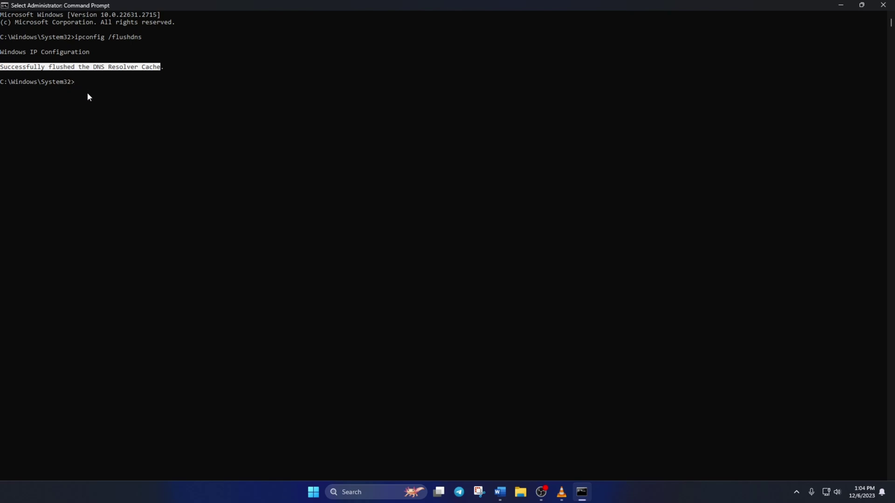
{"action": "left_click", "coordinate": [883, 4]}
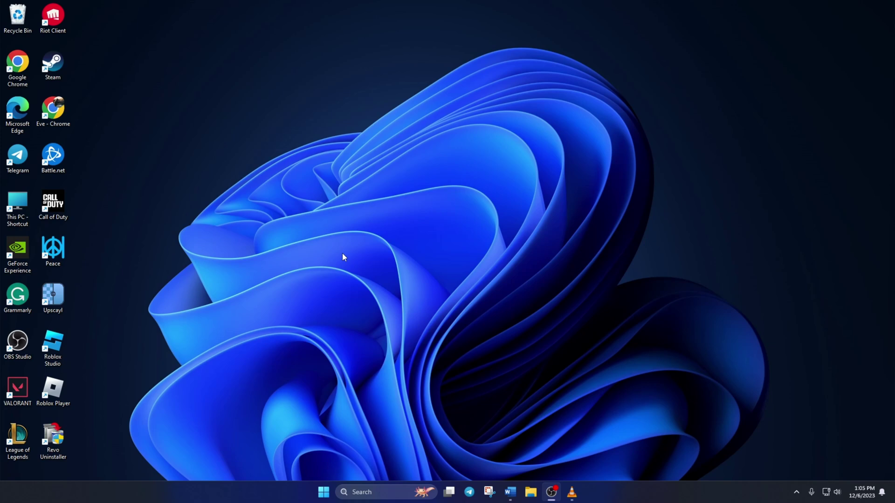
Step: Run and confirm Network reset from Settings' Advanced network settings
{"action": "left_click", "coordinate": [325, 493]}
{"action": "left_click", "coordinate": [343, 224]}
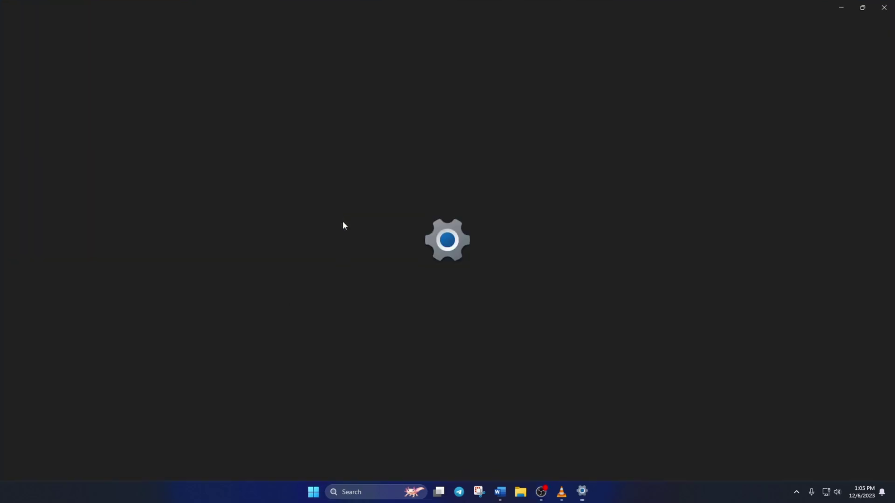
{"action": "left_click", "coordinate": [91, 158]}
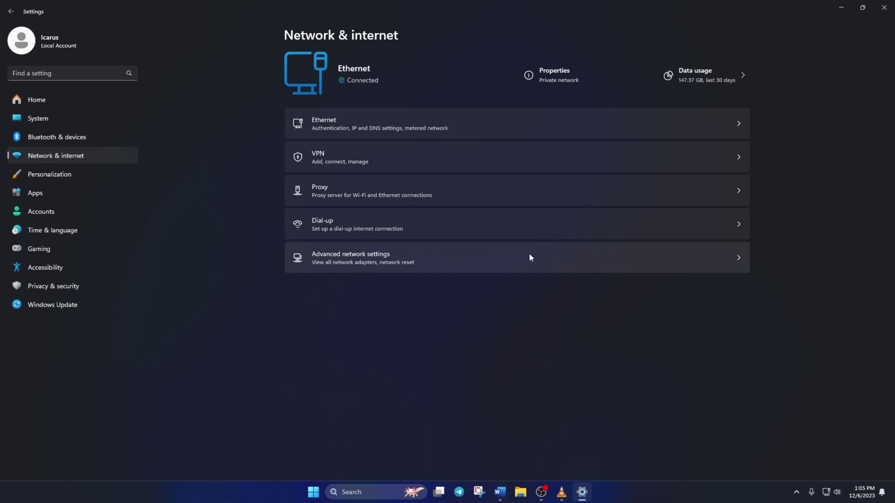
{"action": "left_click", "coordinate": [529, 258]}
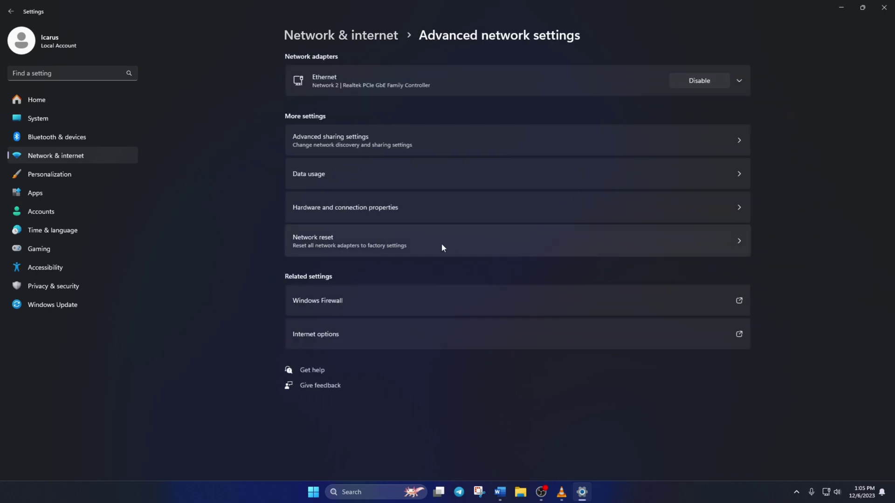
{"action": "left_click", "coordinate": [561, 245]}
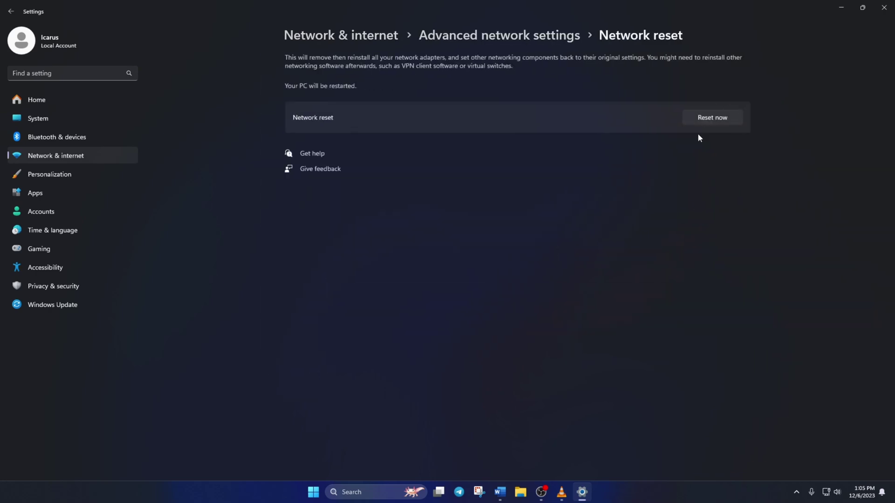
{"action": "left_click", "coordinate": [718, 118]}
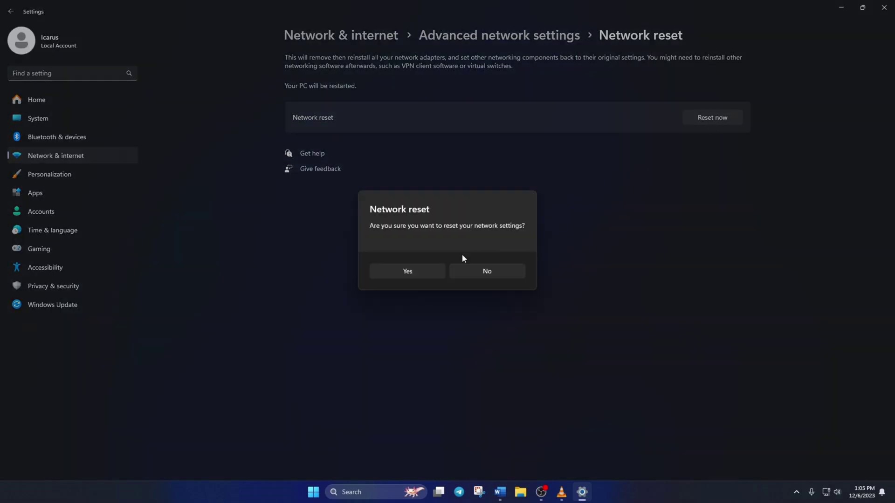
{"action": "left_click", "coordinate": [422, 270]}
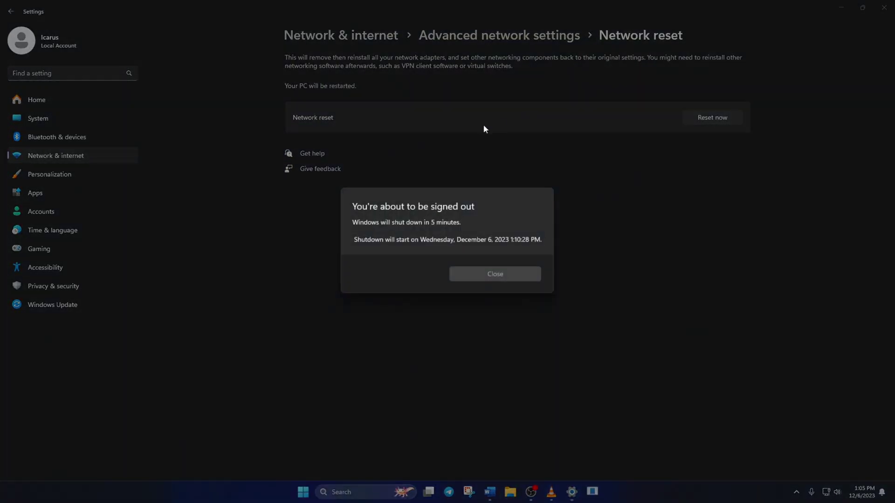
Step: Dismiss the sign-out warning and restart the PC from the Start menu
{"action": "left_click", "coordinate": [496, 275]}
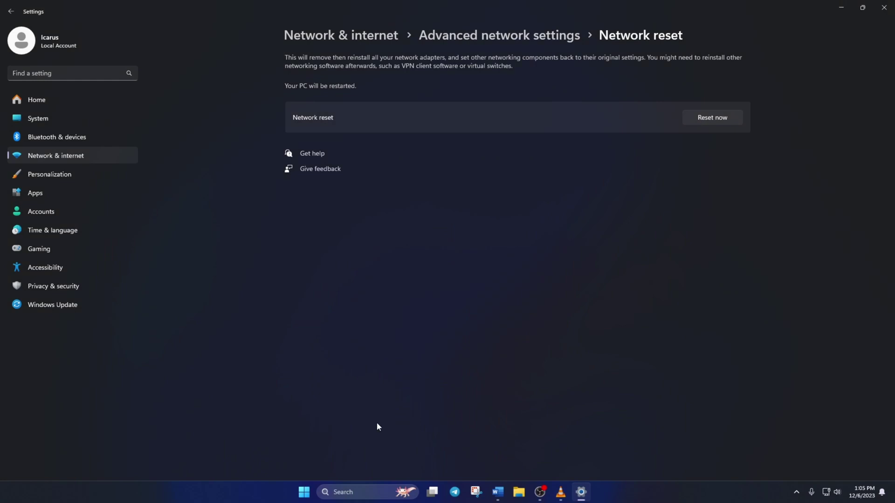
{"action": "left_click", "coordinate": [305, 491]}
{"action": "left_click", "coordinate": [563, 460]}
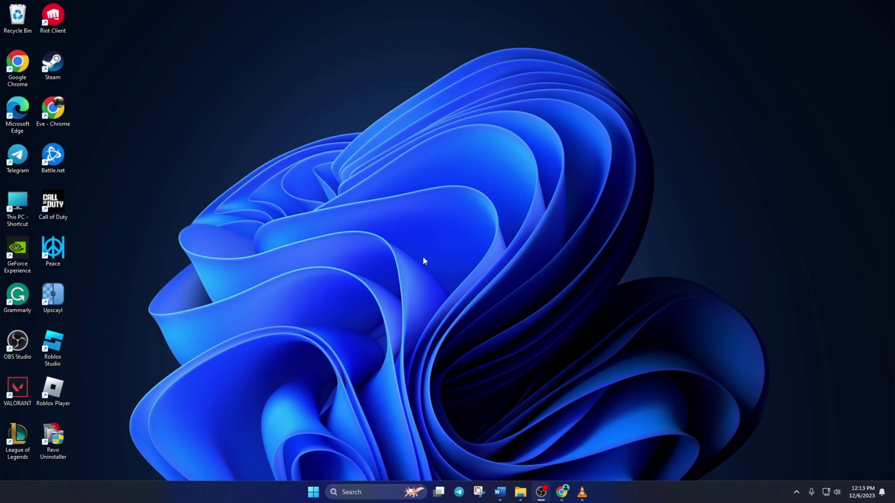
Step: Open Command Prompt, ping 1.1.1.1, and copy its round-trip times line
{"action": "left_click", "coordinate": [344, 491]}
{"action": "type", "text": "cmd"}
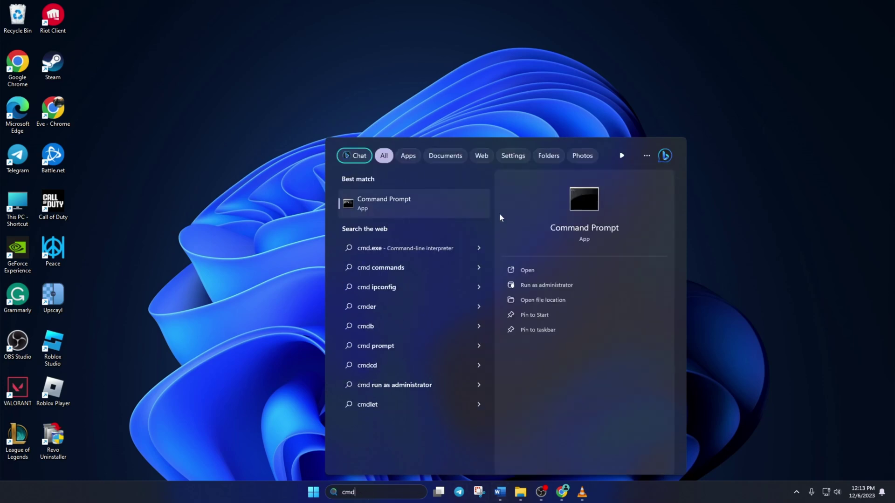
{"action": "left_click", "coordinate": [385, 203]}
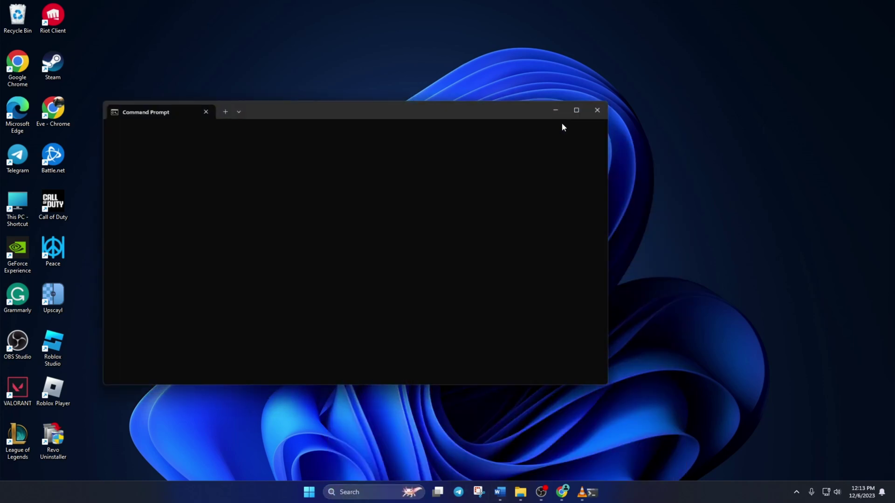
{"action": "left_click", "coordinate": [576, 111]}
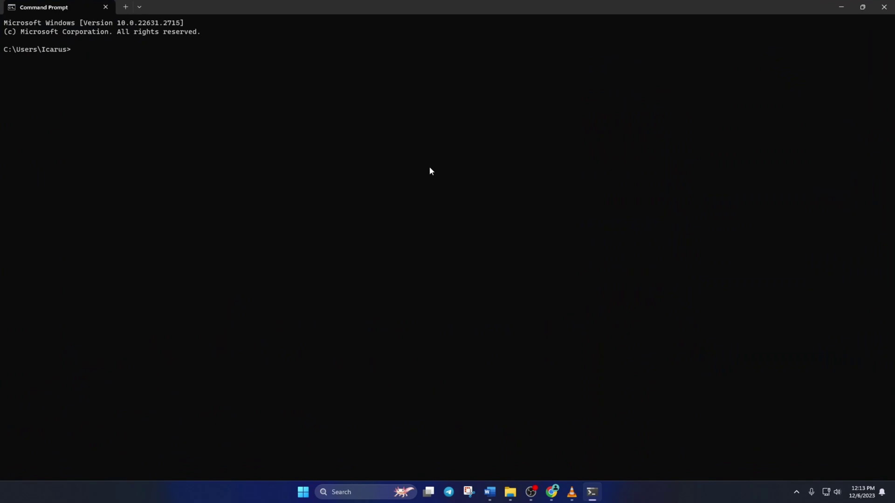
{"action": "type", "text": "ping 1.1.1.1"}
{"action": "key", "text": "Return"}
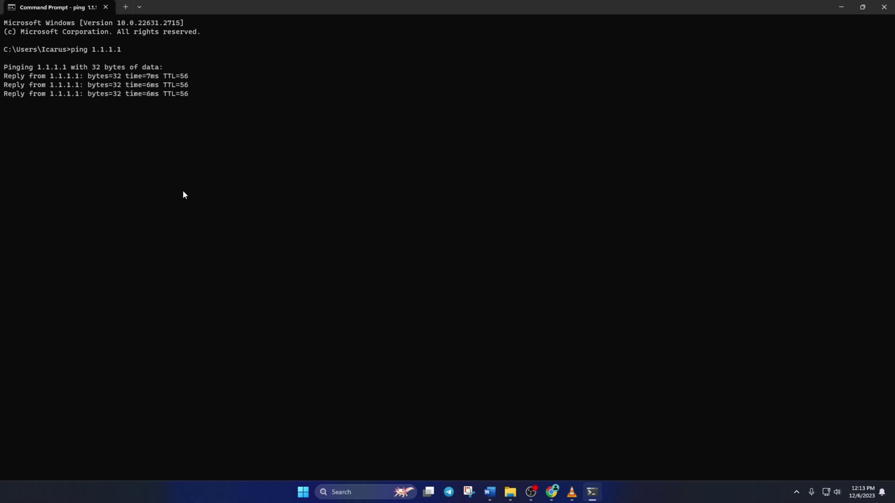
{"action": "left_click_drag", "start_coordinate": [13, 149], "coordinate": [213, 148]}
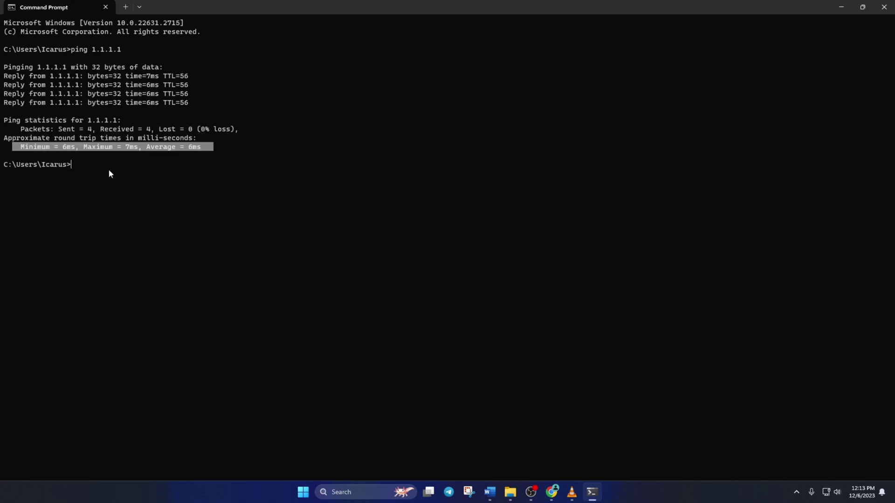
{"action": "key", "text": "ctrl+c"}
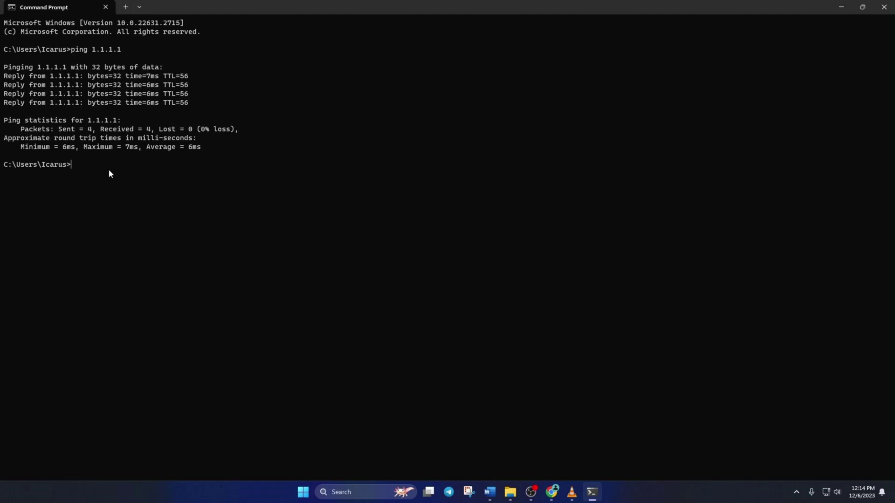
Step: Ping 8.8.8.8 and compare its 31 ms average against 1.1.1.1's 6 ms
{"action": "type", "text": "ping 8.8.8.8"}
{"action": "key", "text": "Return"}
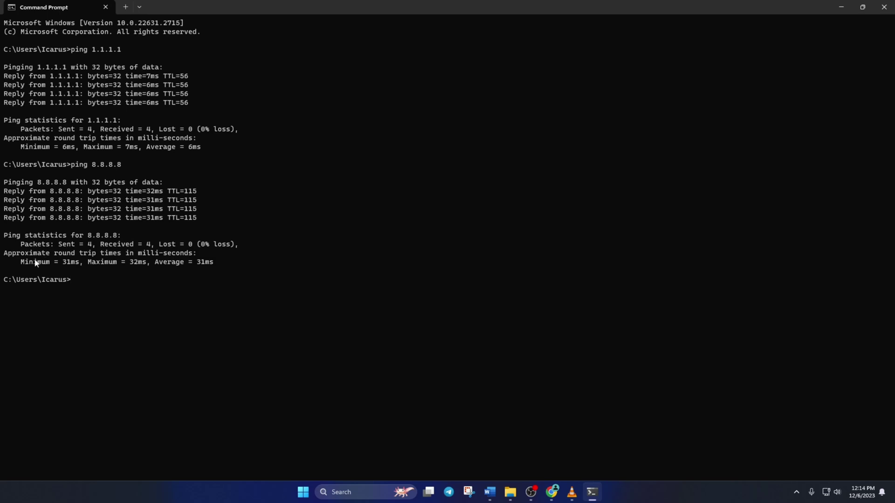
{"action": "left_click_drag", "start_coordinate": [21, 262], "coordinate": [214, 263]}
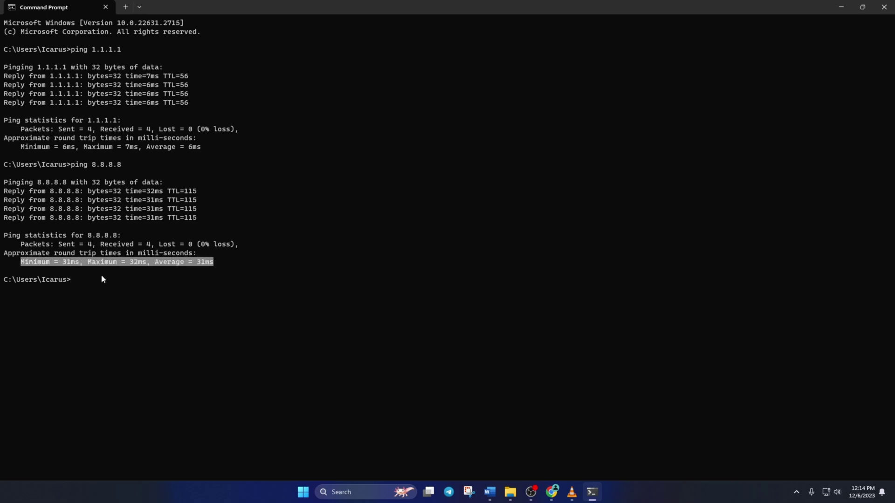
{"action": "key", "text": "ctrl+c"}
{"action": "left_click_drag", "start_coordinate": [18, 147], "coordinate": [226, 148]}
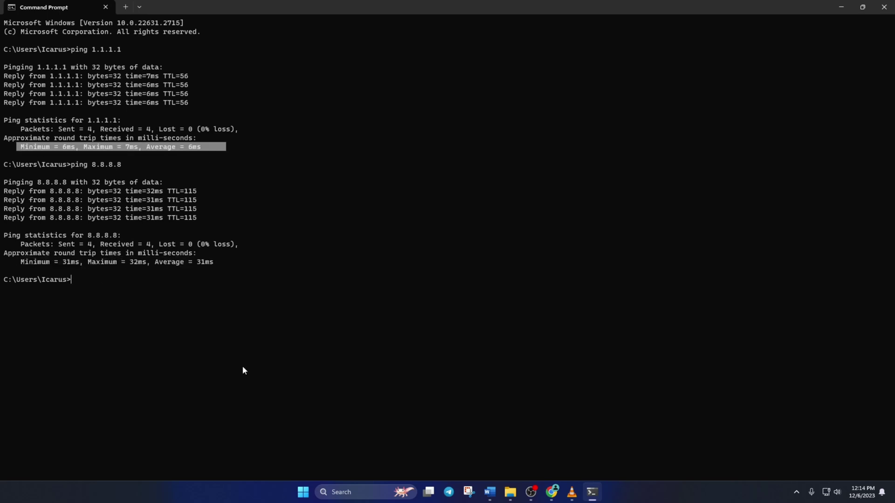
{"action": "left_click", "coordinate": [303, 492]}
Step: Set the Ethernet DNS server assignment to Manual with IPv4 turned on
{"action": "left_click", "coordinate": [322, 232]}
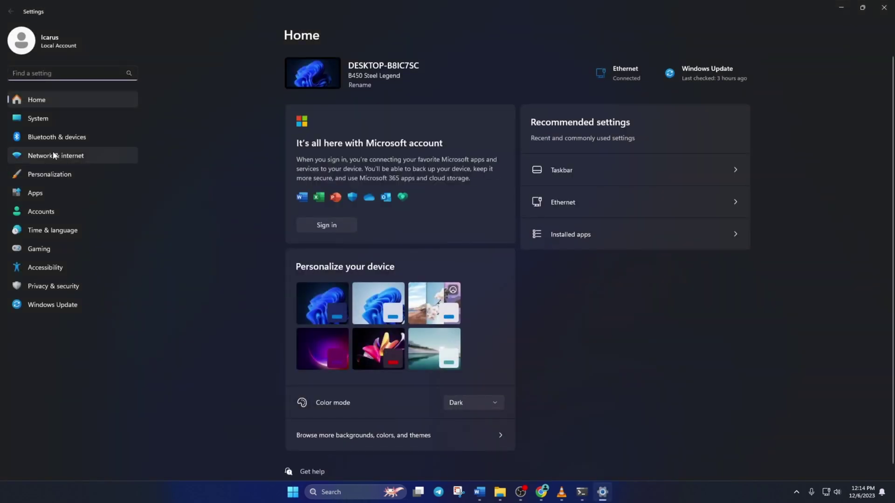
{"action": "left_click", "coordinate": [54, 155]}
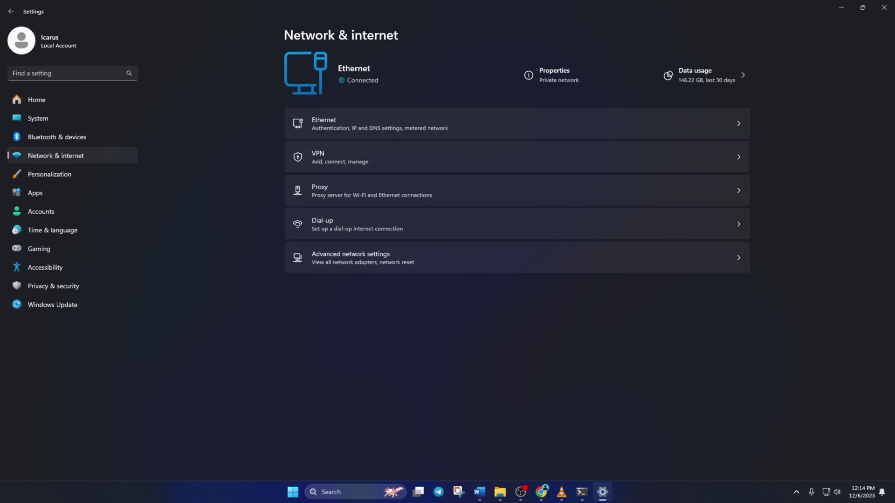
{"action": "left_click", "coordinate": [504, 116]}
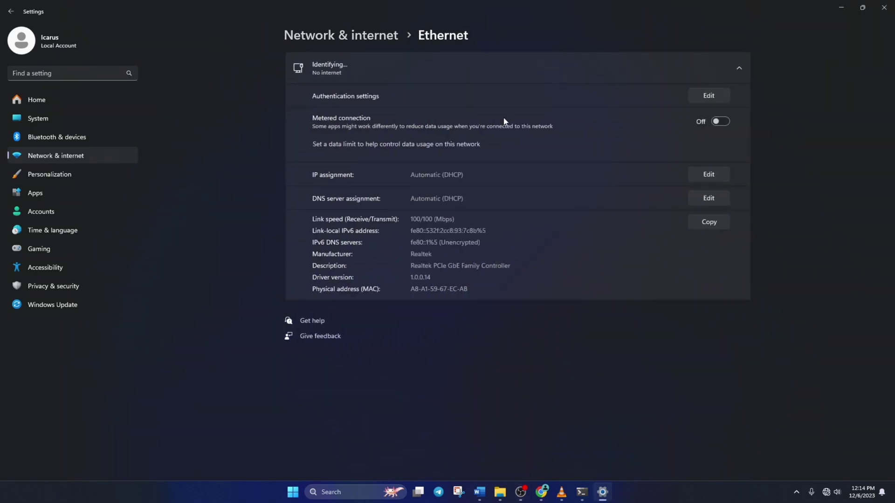
{"action": "left_click", "coordinate": [709, 199]}
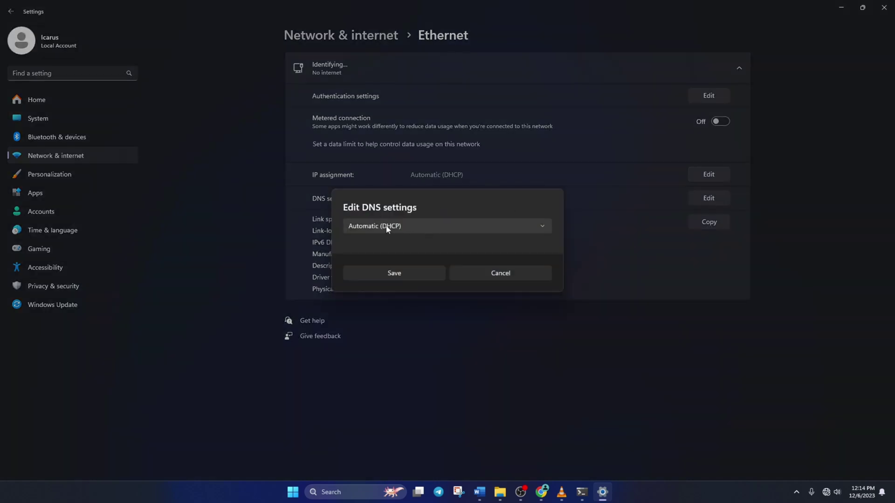
{"action": "left_click", "coordinate": [417, 228]}
{"action": "left_click", "coordinate": [391, 244]}
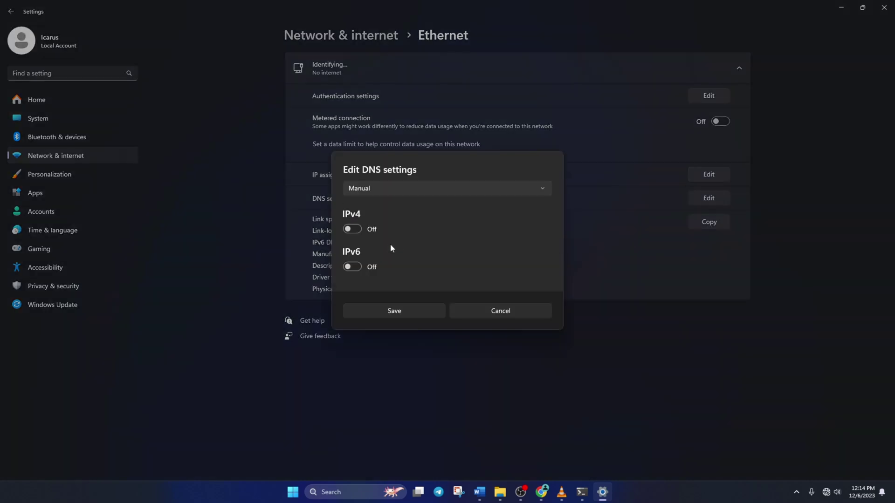
{"action": "left_click", "coordinate": [364, 229]}
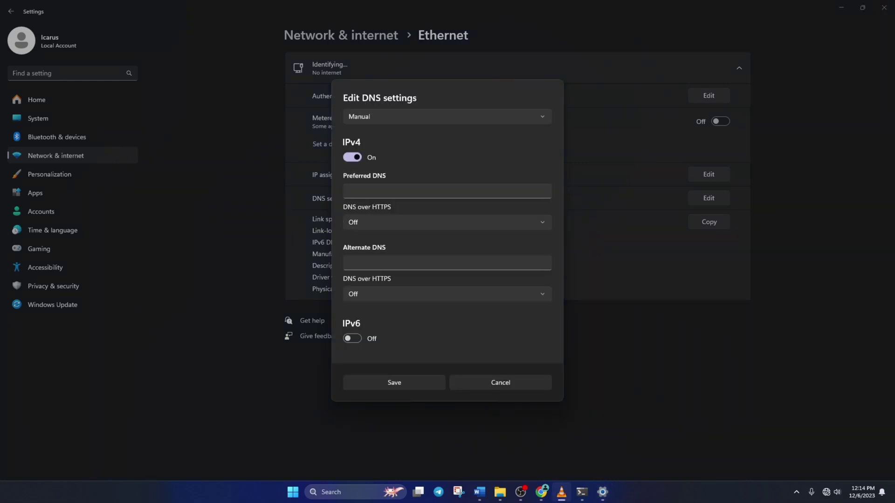
Step: Enter 1.1.1.1 as preferred DNS and begin a 1.0.0.1 alternate
{"action": "left_click", "coordinate": [386, 195]}
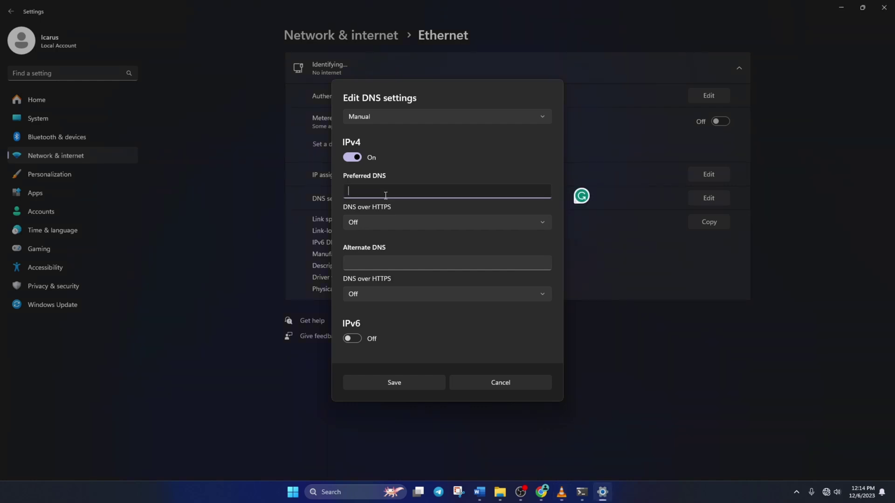
{"action": "type", "text": "1.1.1.1"}
{"action": "left_click", "coordinate": [373, 266]}
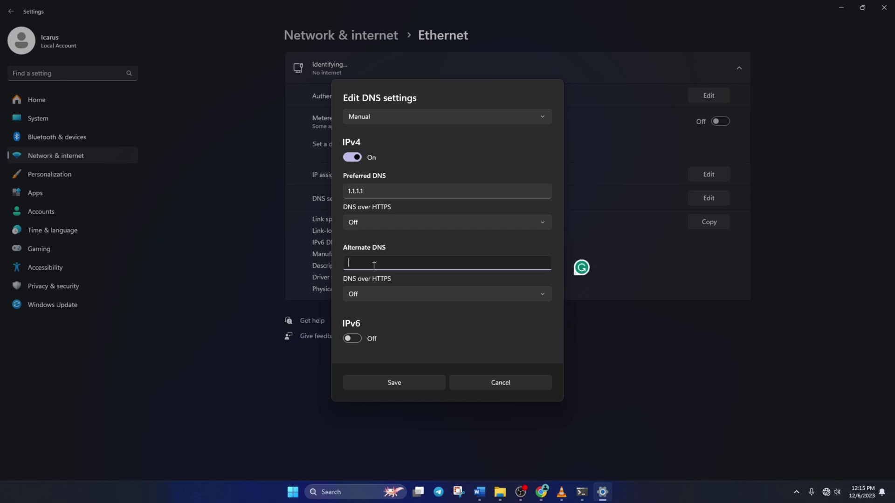
{"action": "type", "text": "1.0.0.1"}
Step: Replace them with 8.8.8.8 and 8.8.4.4, save, and close Settings and Command Prompt
{"action": "left_click", "coordinate": [379, 187]}
{"action": "key", "text": "ctrl+a"}
{"action": "key", "text": "BackSpace"}
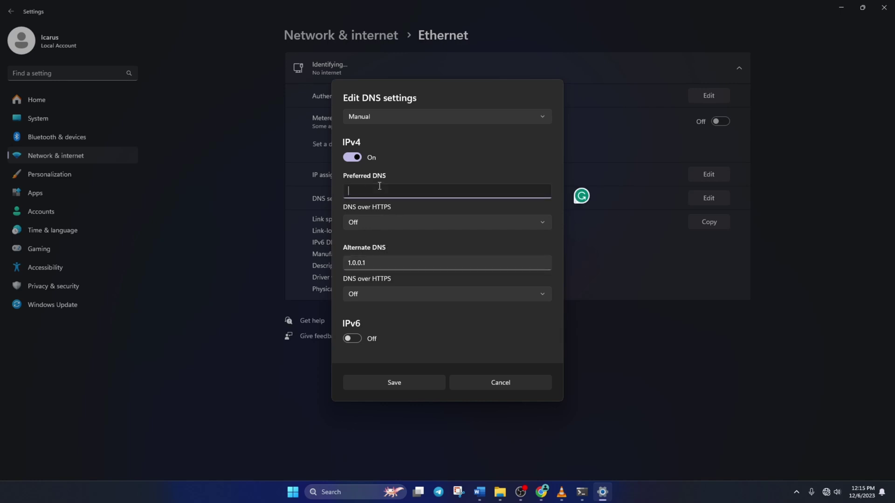
{"action": "type", "text": "8.8.8.8"}
{"action": "left_click", "coordinate": [373, 268]}
{"action": "key", "text": "ctrl+a"}
{"action": "key", "text": "BackSpace"}
{"action": "type", "text": "8"}
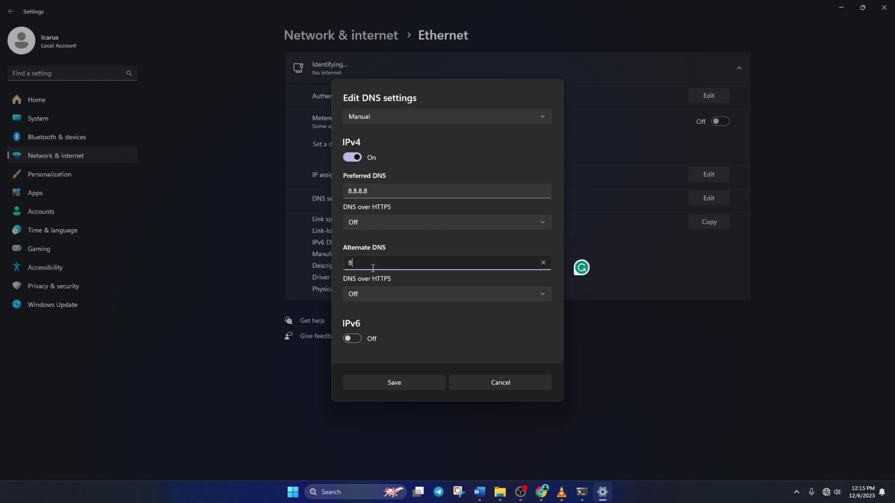
{"action": "type", "text": ".8.4.4"}
{"action": "left_click", "coordinate": [394, 383]}
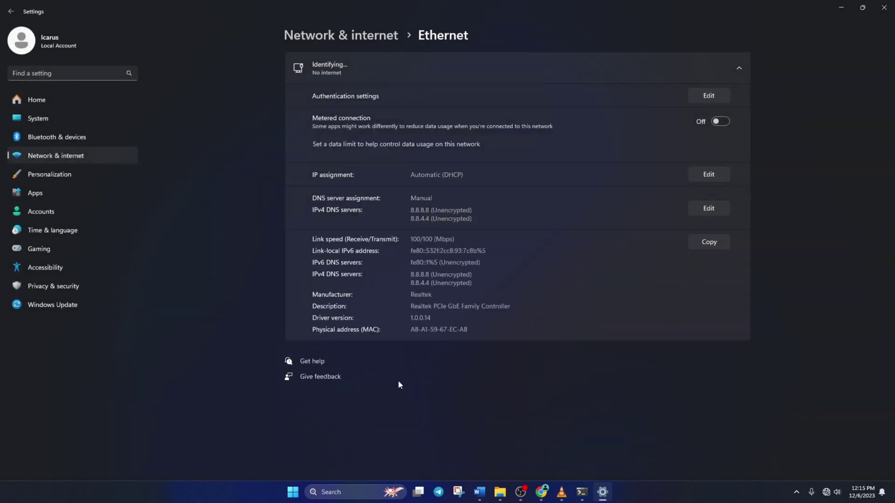
{"action": "left_click", "coordinate": [885, 7]}
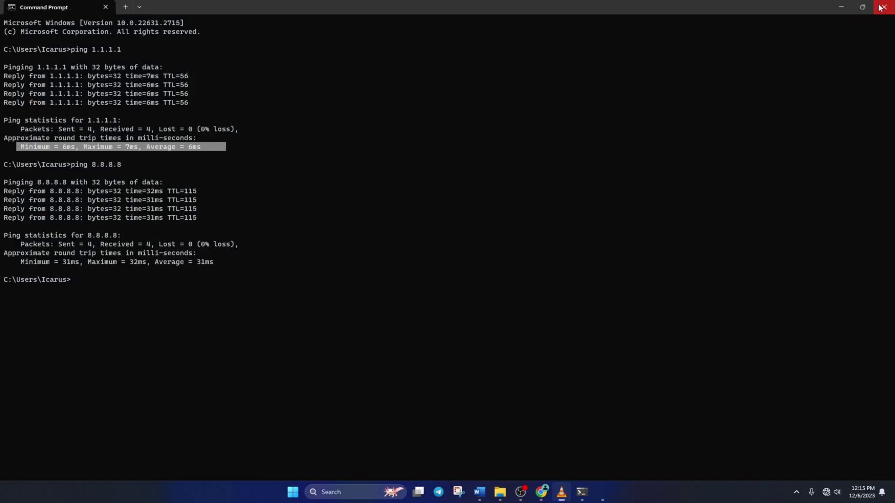
{"action": "left_click", "coordinate": [885, 7]}
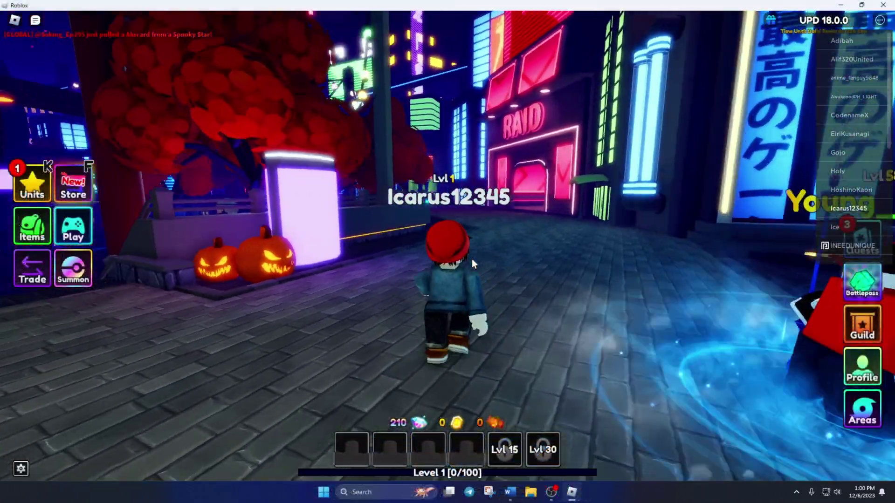
Step: Walk the character up the neon street to the RAID doorway, closing the Exclusive Shop on the way
{"action": "key", "text": "w"}
{"action": "key", "text": "a"}
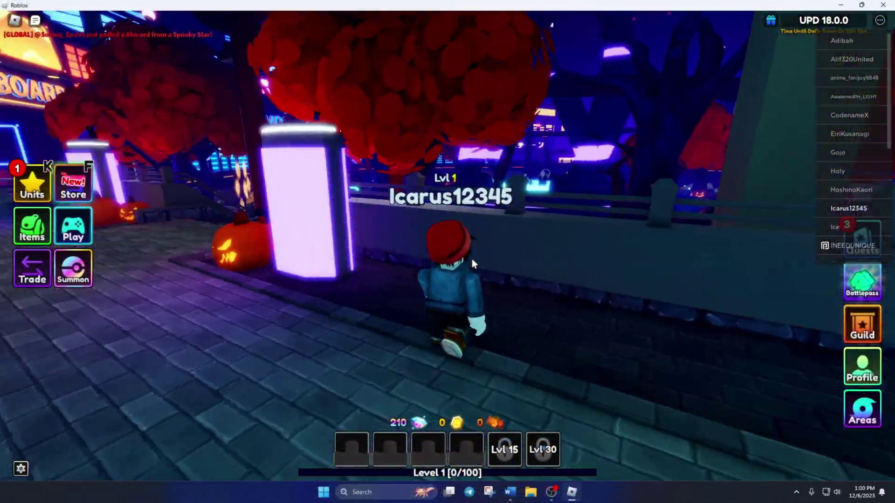
{"action": "key", "text": "w"}
{"action": "key", "text": "a"}
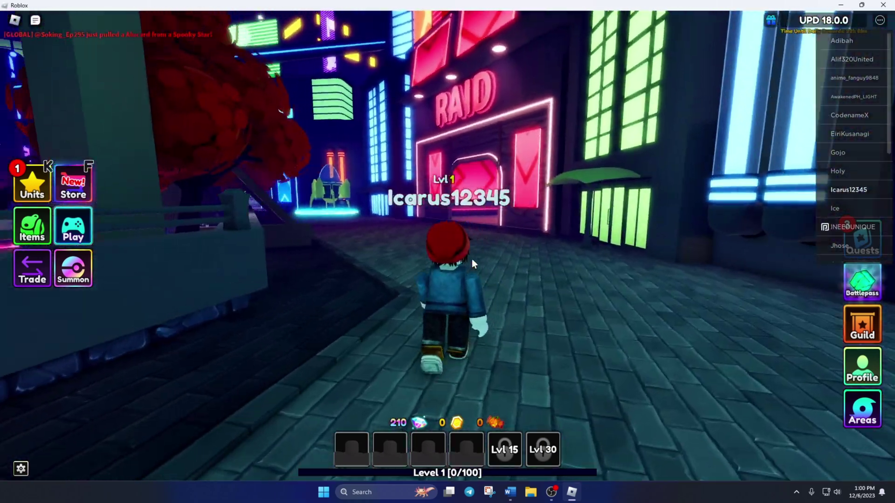
{"action": "key", "text": "w"}
{"action": "key", "text": "f"}
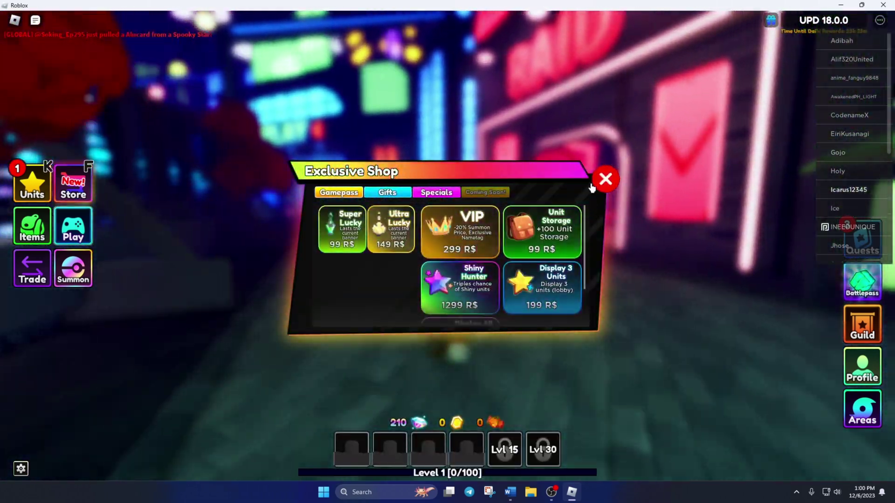
{"action": "left_click", "coordinate": [603, 182]}
{"action": "key", "text": "w"}
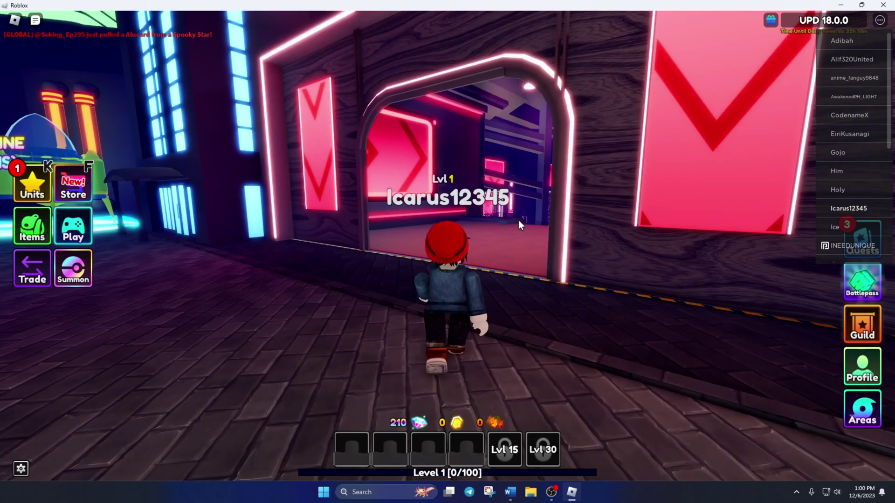